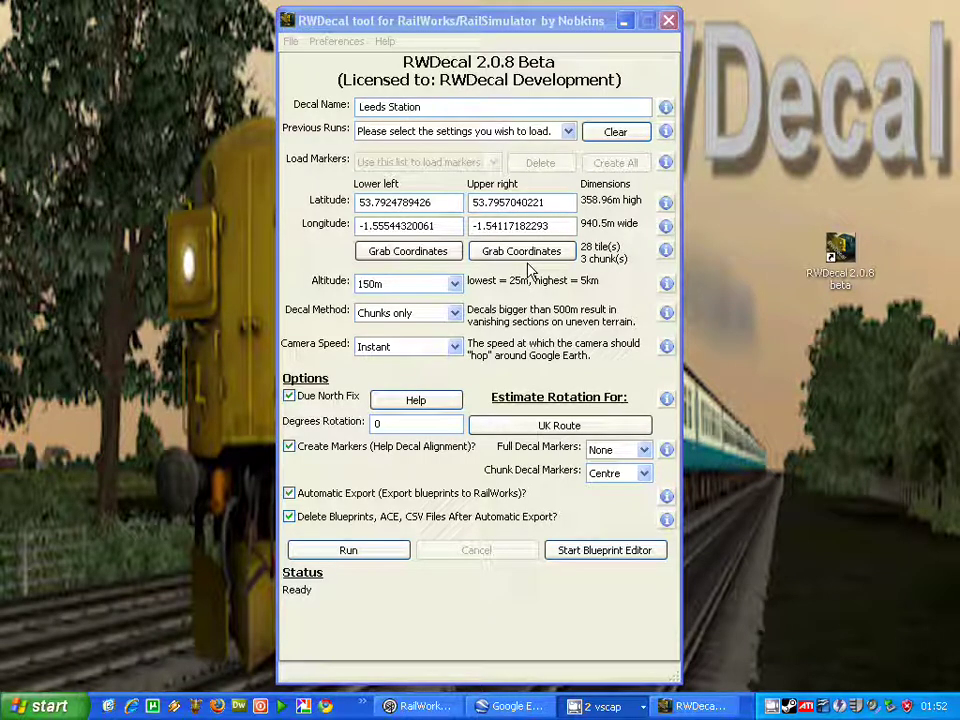
- Launch Google Earth from RWDecal's lower-left Grab Coordinates button to mark the Leeds Station corners
left_click(409, 251)
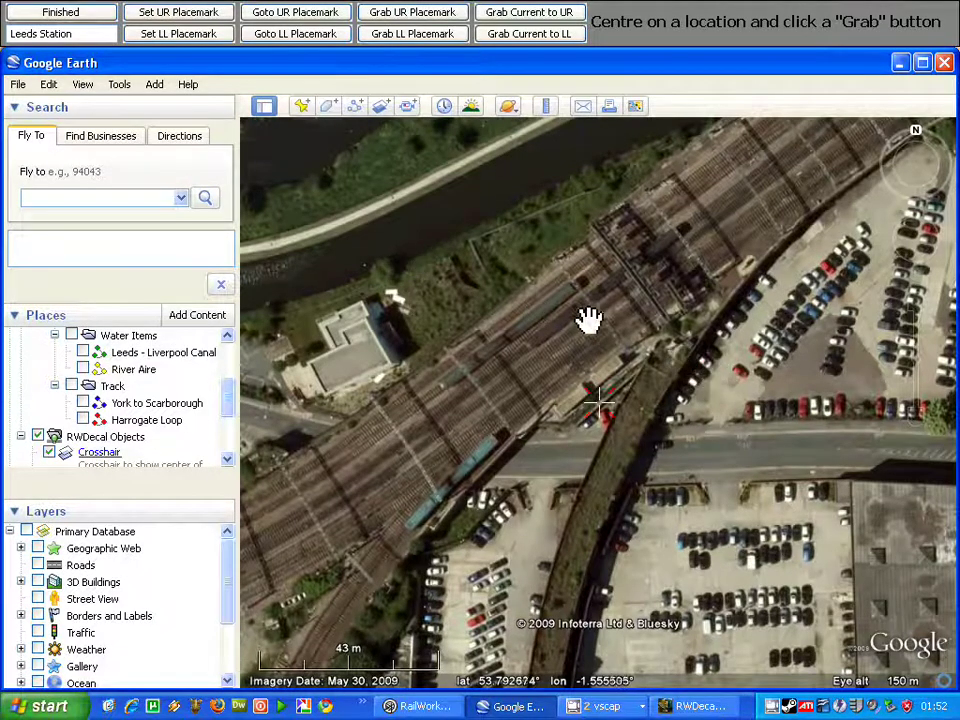
- Centre the map on the rail bridge by the canal and set the Leeds Station LL placemark
left_click_drag(587, 321, 495, 264)
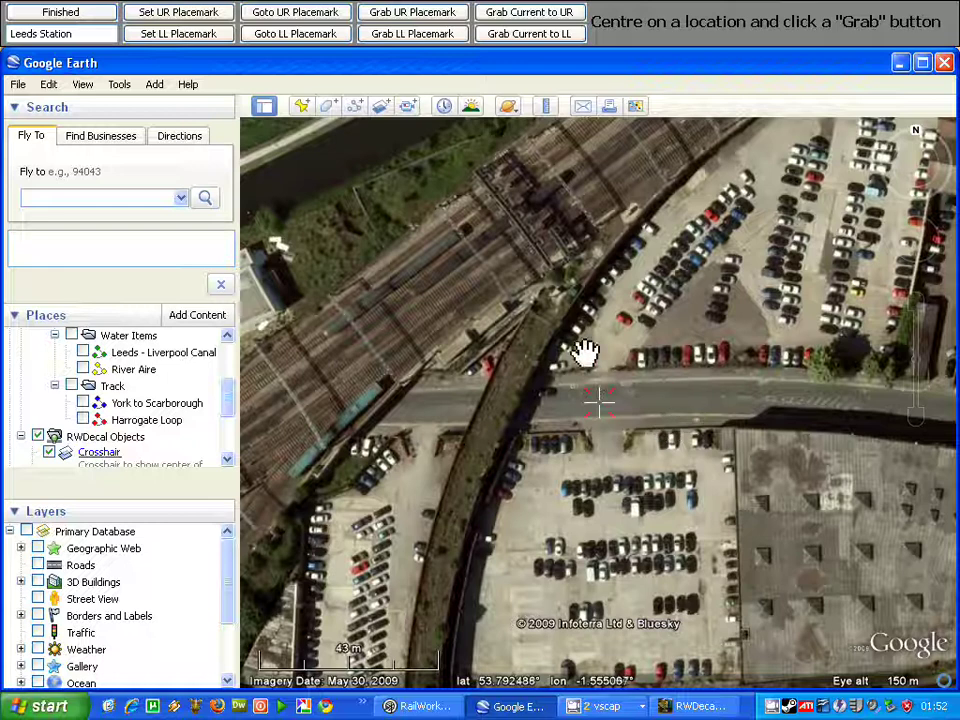
left_click_drag(583, 349, 645, 379)
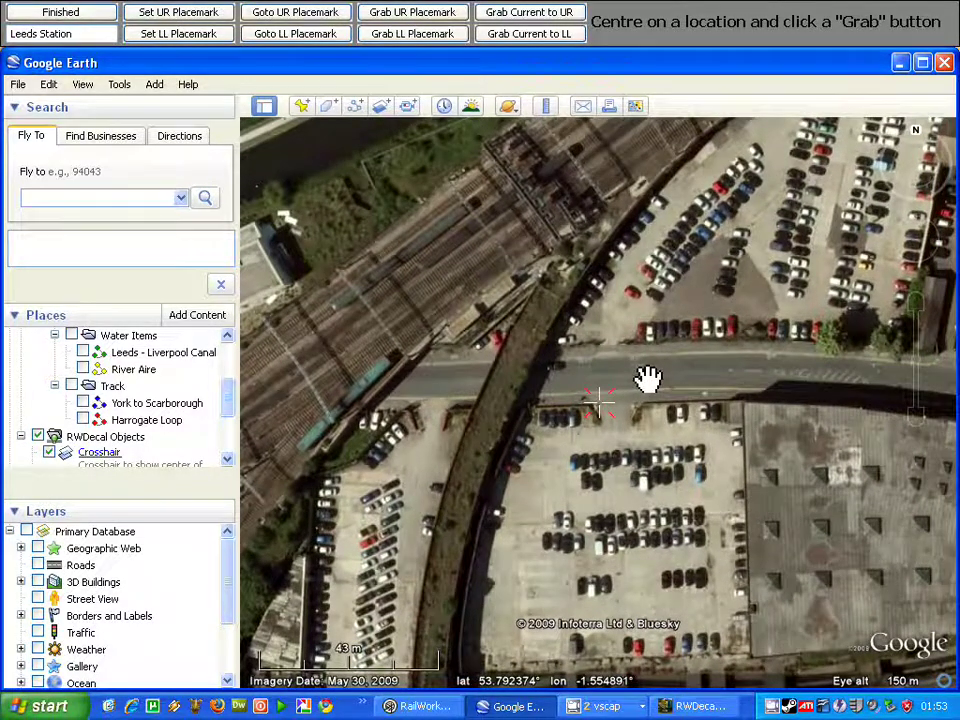
left_click_drag(615, 360, 699, 424)
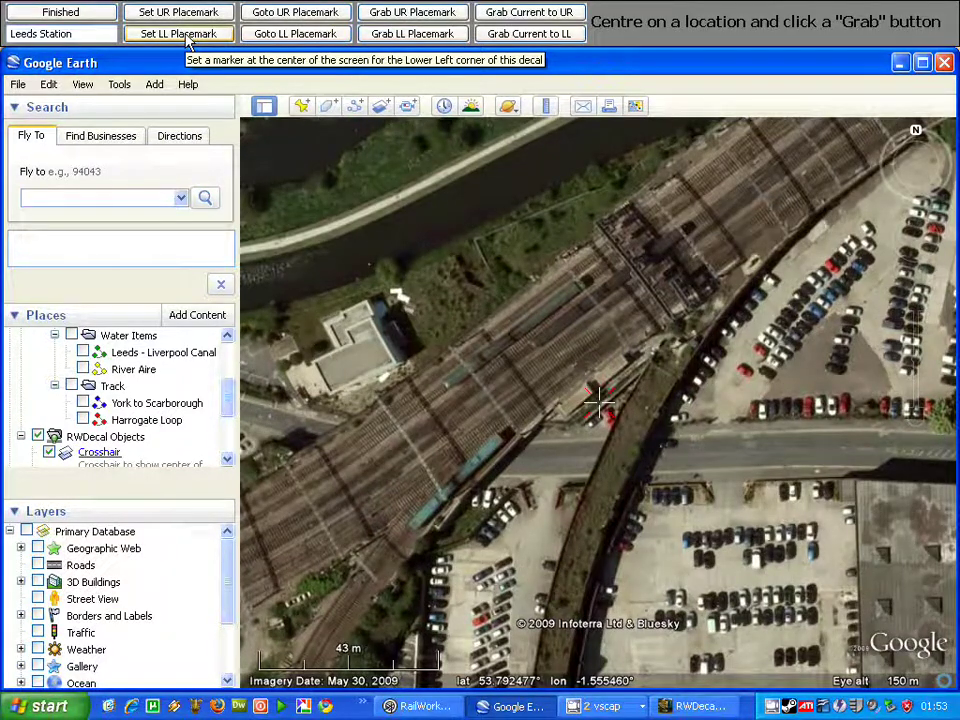
left_click(187, 38)
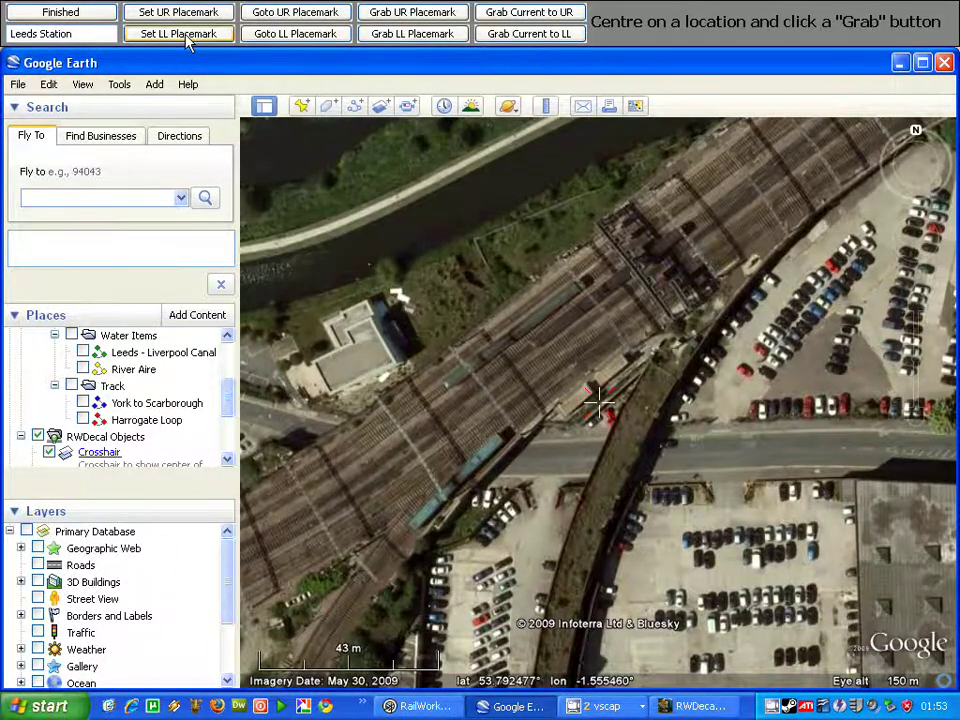
- Set the Leeds Station UR placemark north-east of the station, then view the red decal box
scroll(797, 343, "down", 3)
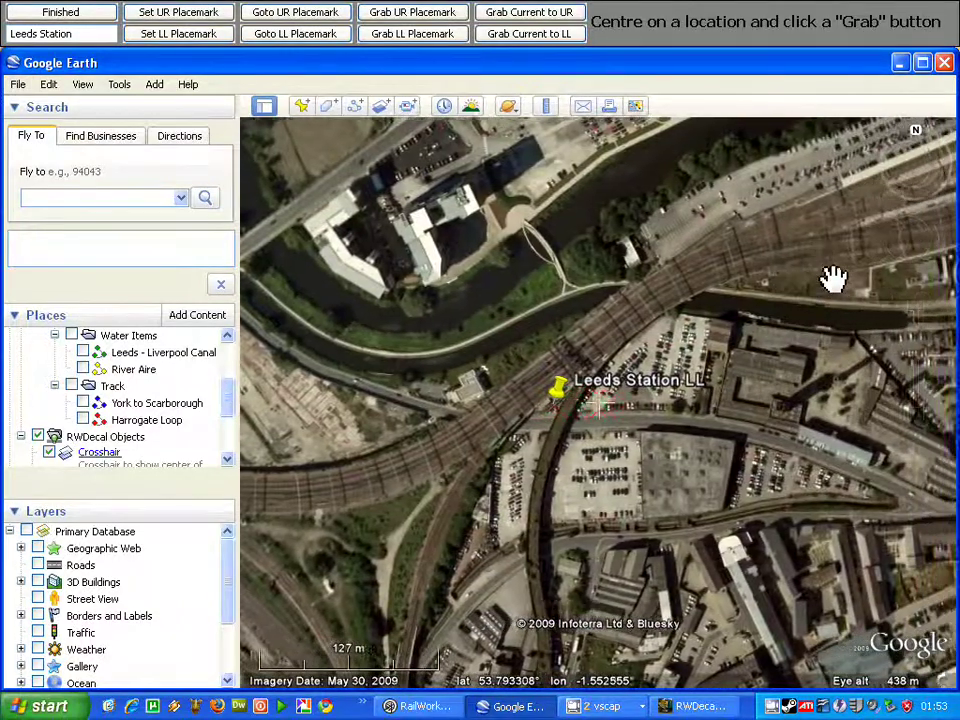
left_click_drag(836, 279, 596, 450)
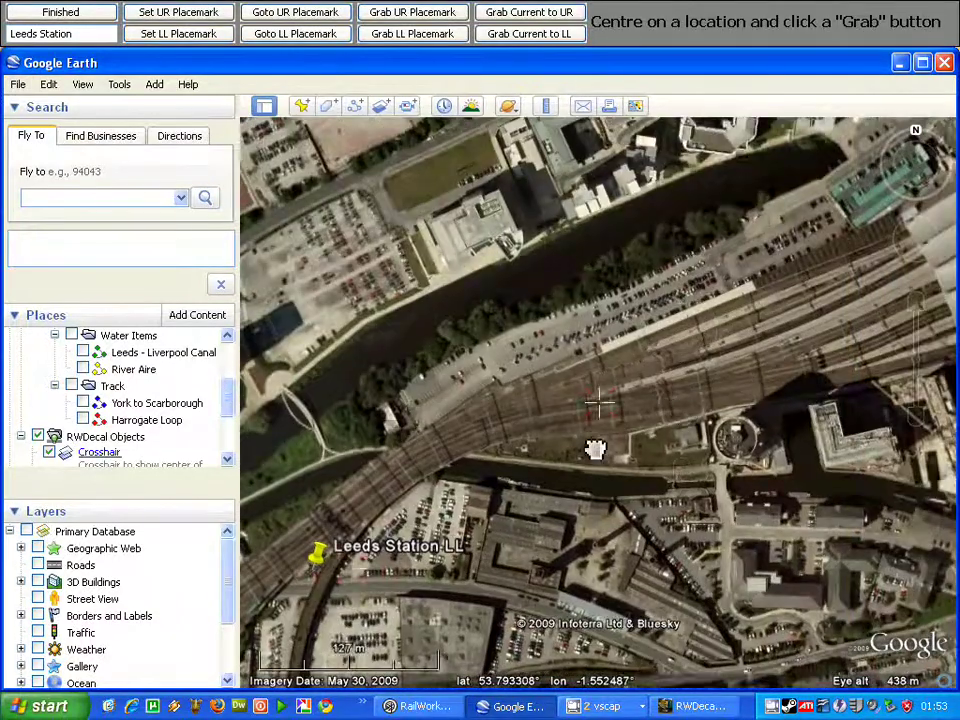
scroll(710, 385, "down", 3)
left_click_drag(730, 358, 574, 360)
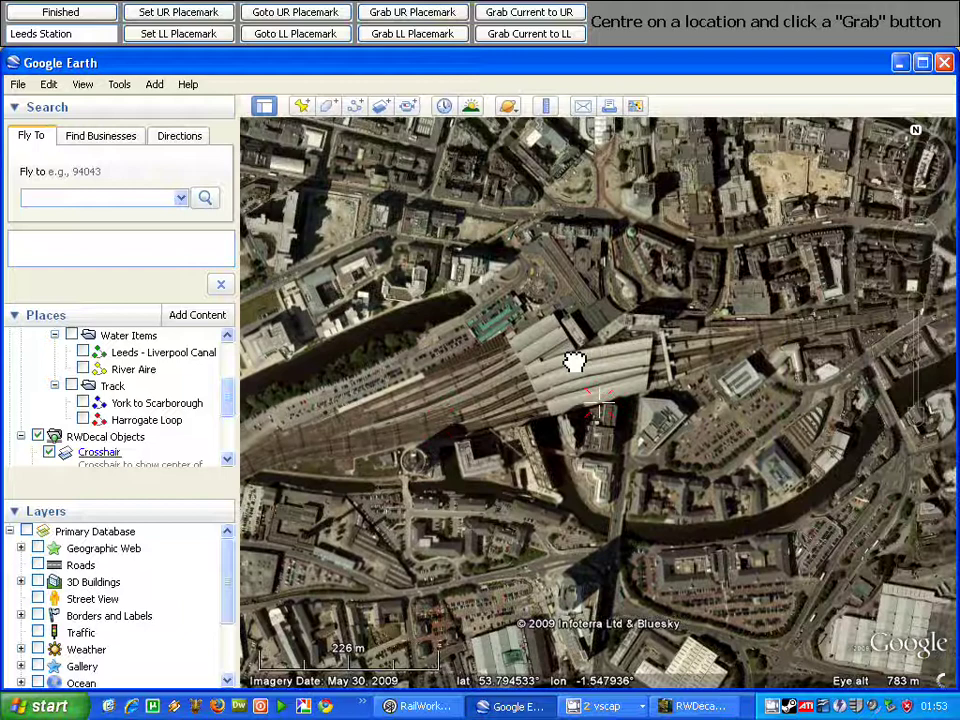
left_click_drag(699, 336, 596, 446)
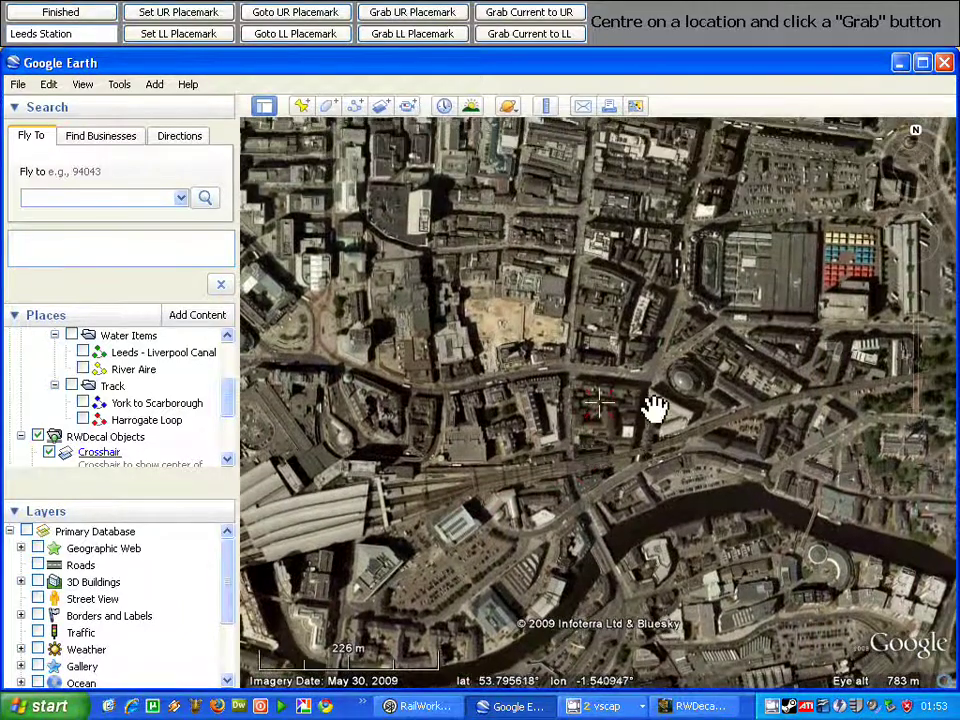
left_click_drag(654, 407, 638, 447)
scroll(636, 441, "up", 3)
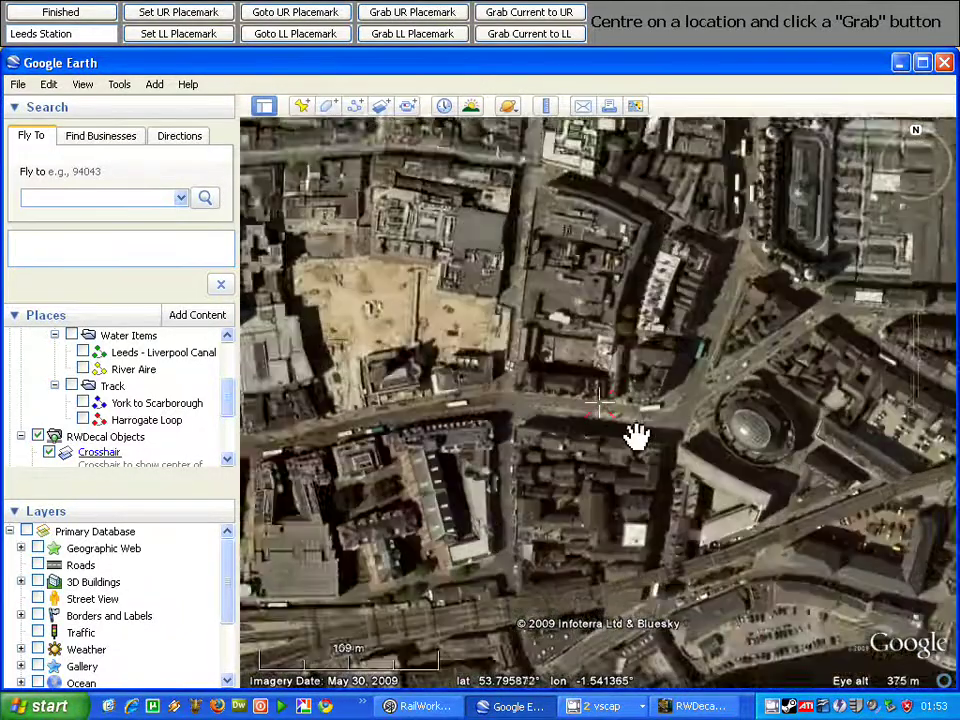
left_click(184, 22)
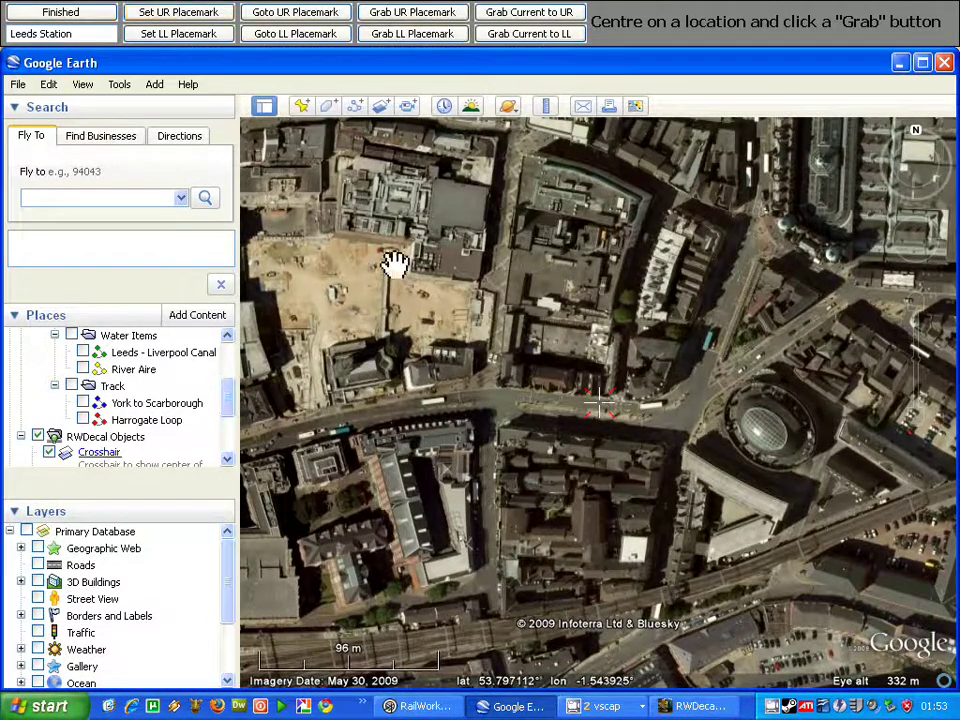
scroll(578, 500, "down", 4)
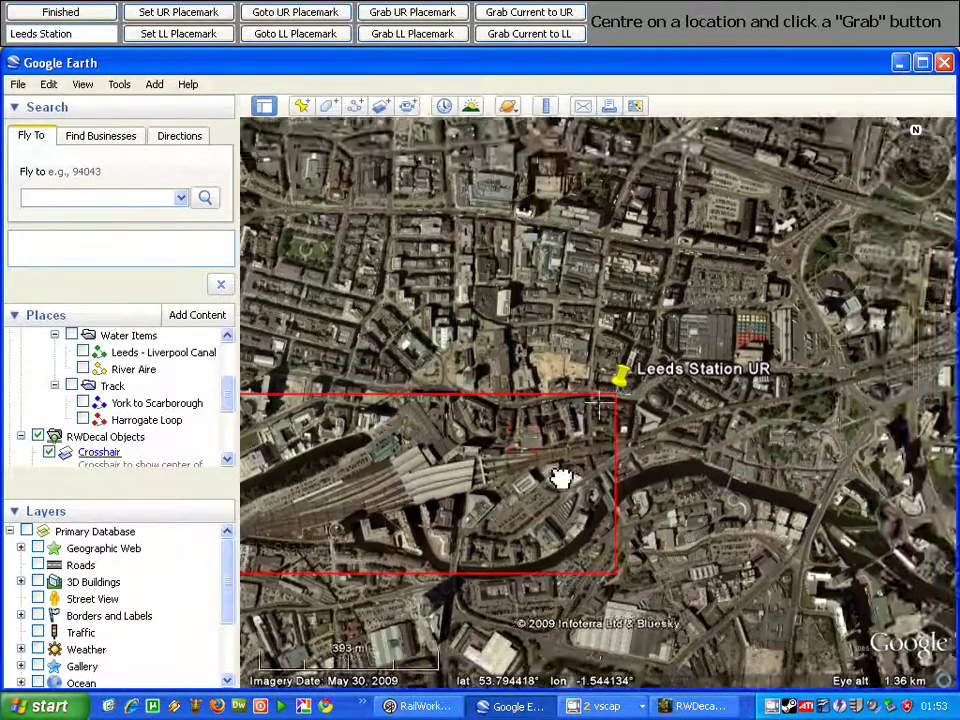
left_click_drag(562, 478, 701, 435)
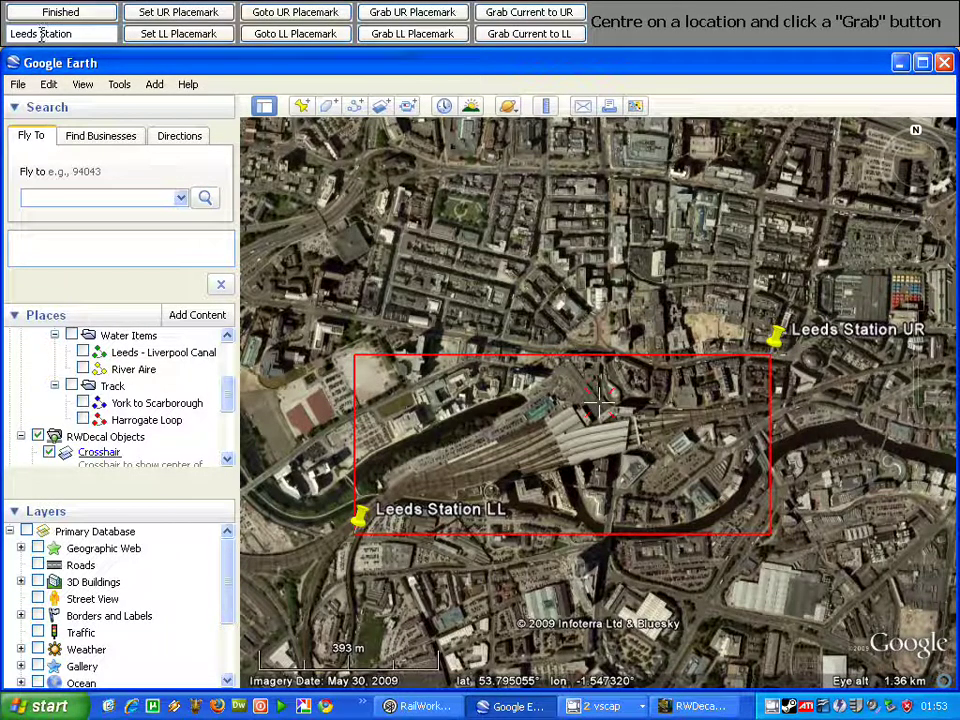
- Rename the decal from 'Leeds Station' to 'Leeds Arches' and shift the map toward the new area
left_click_drag(41, 34, 94, 34)
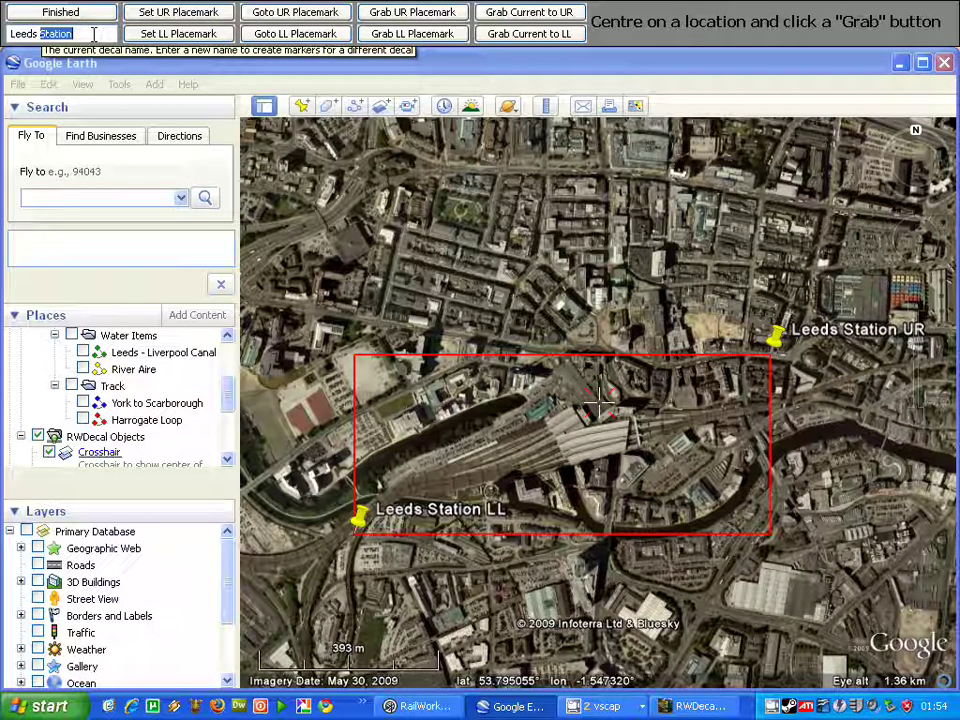
type("Arches")
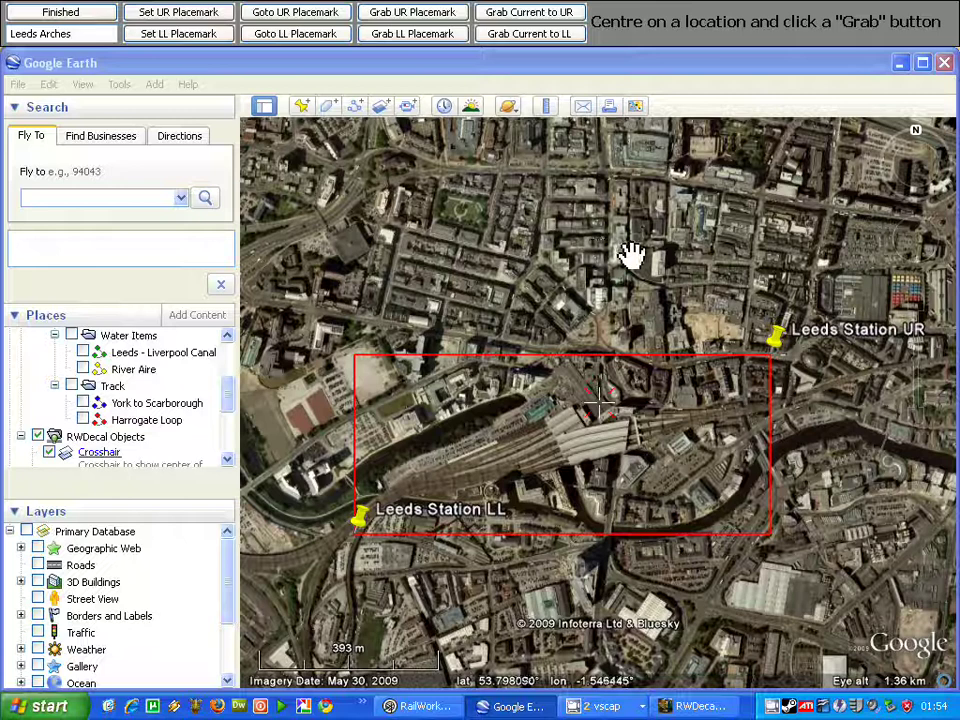
left_click_drag(724, 282, 598, 236)
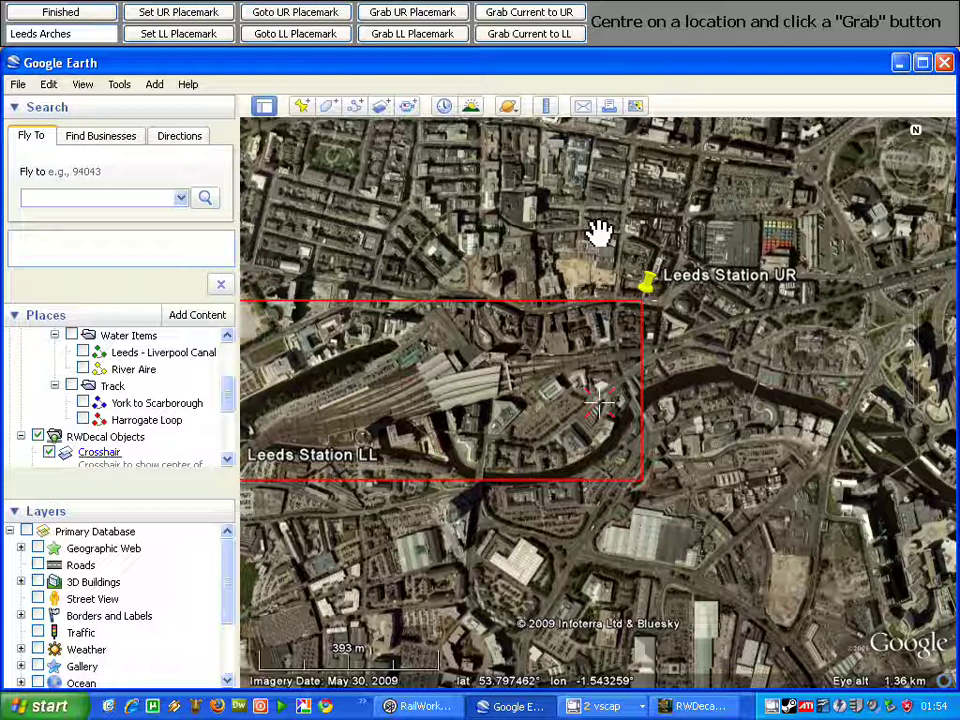
- Fly in to the Leeds Station UR placemark and close its info balloon
left_click(648, 283)
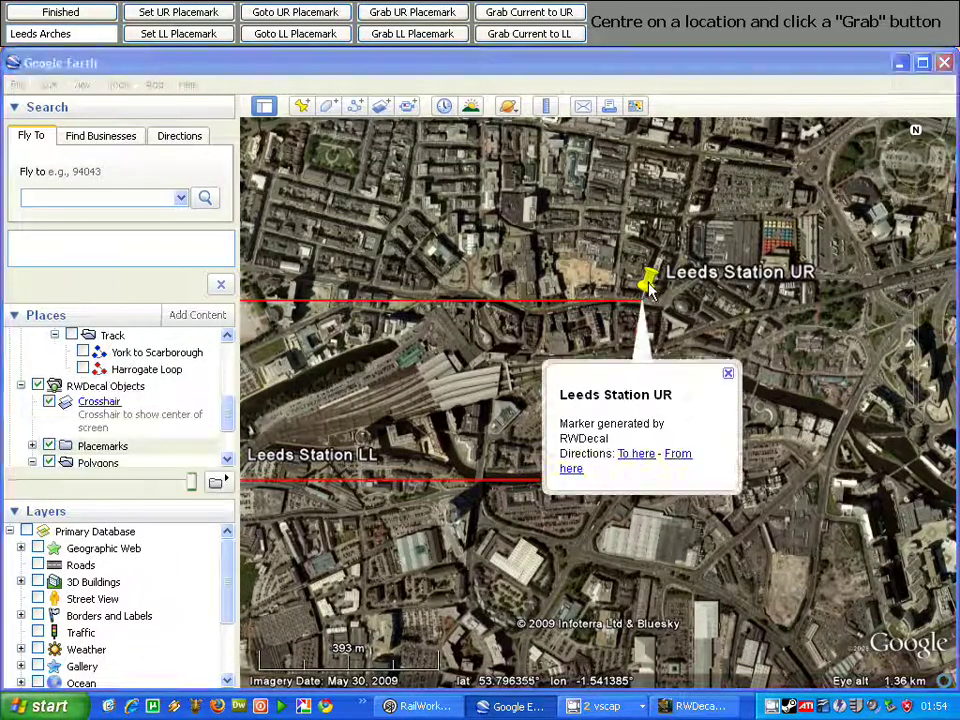
double_click(648, 284)
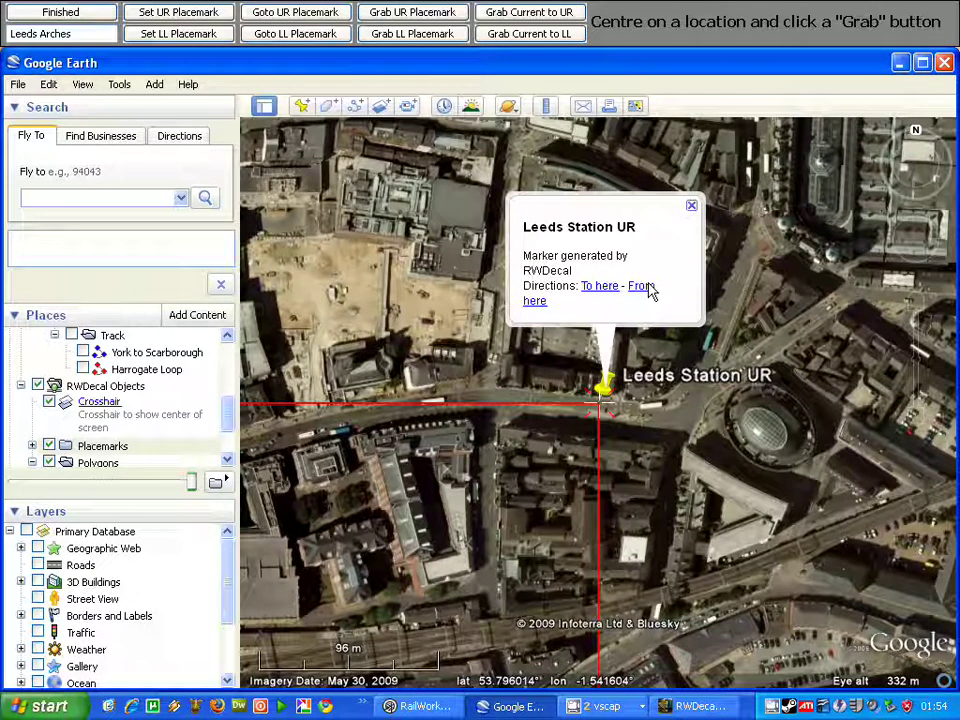
left_click(691, 206)
- Move the view south with the arrow keys onto the river crossing, at 53.793879, -1.541604
key("Down")
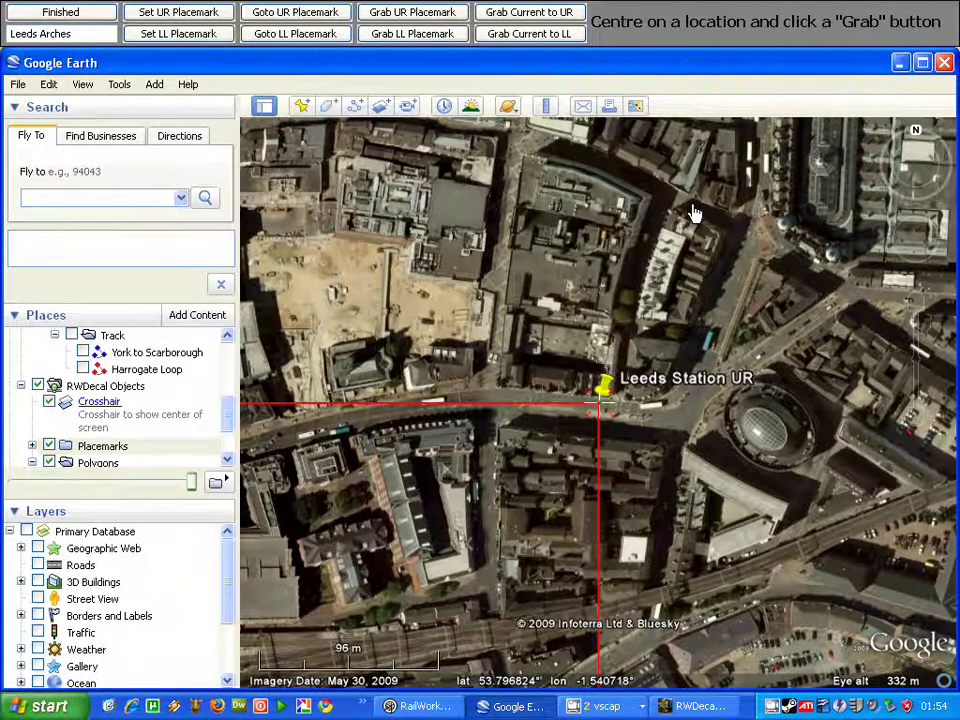
key("Down")
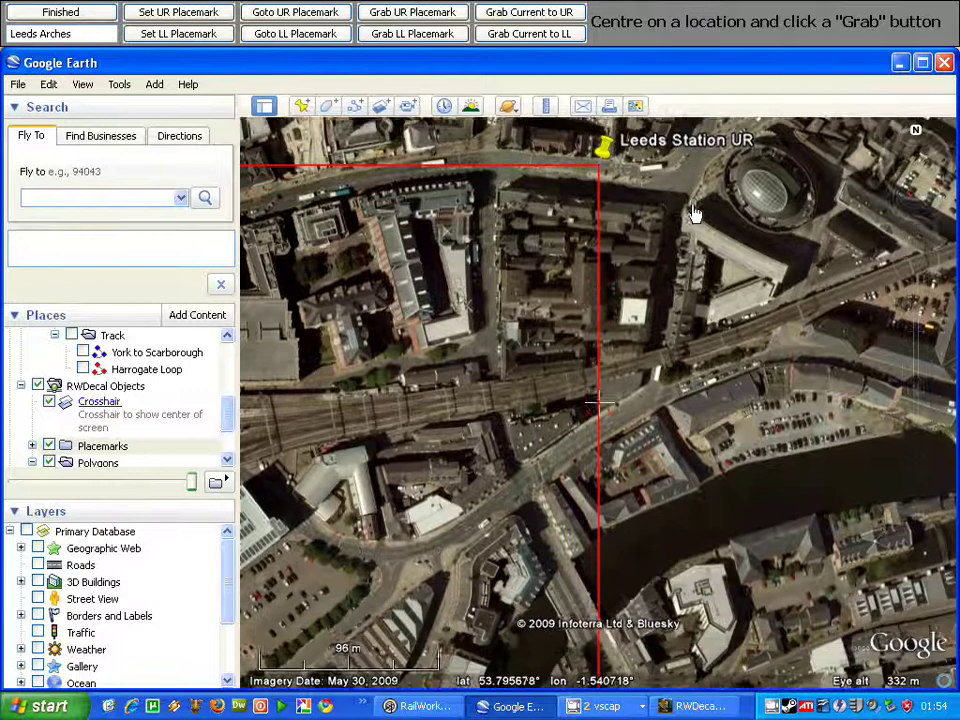
key("Down")
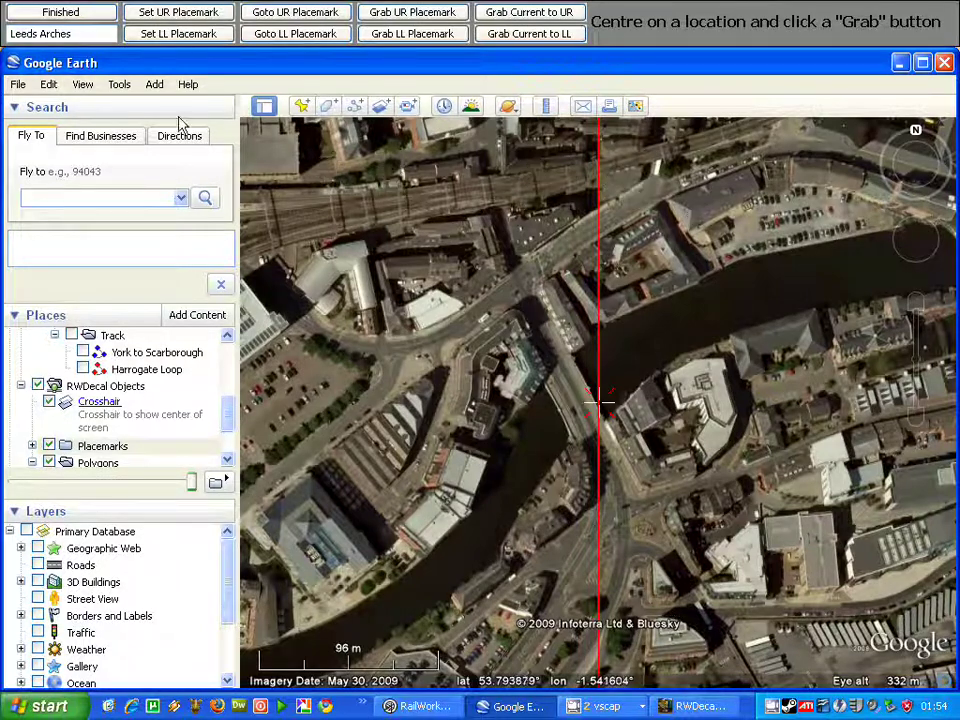
- Set the Leeds Arches LL and UR placemarks, then zoom out to check both adjoining boxes
left_click(181, 38)
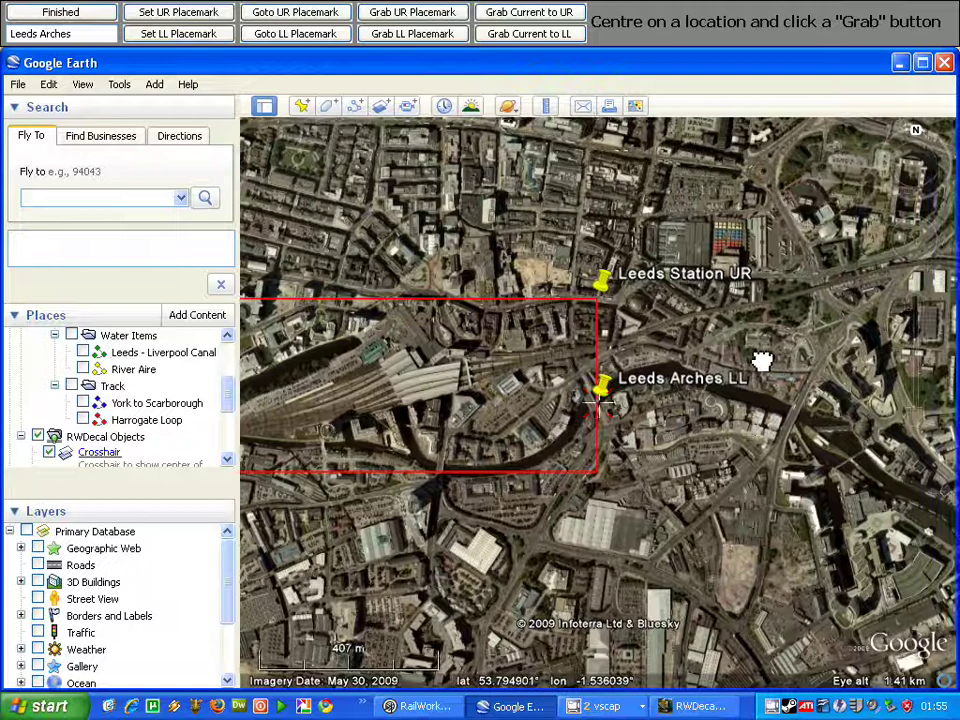
left_click_drag(762, 362, 617, 407)
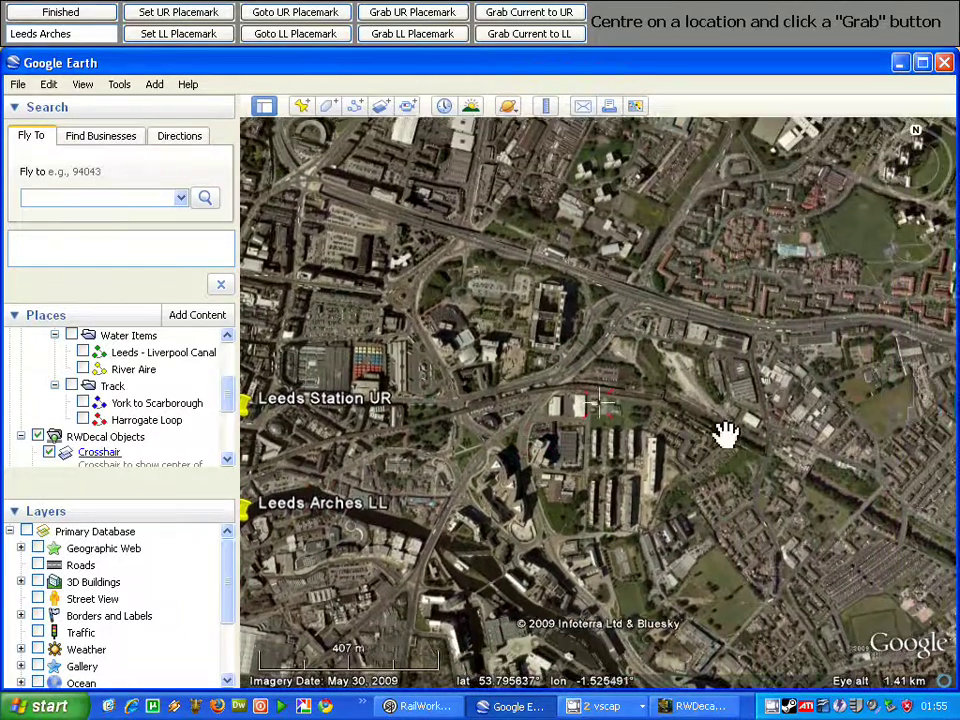
left_click_drag(725, 435, 636, 476)
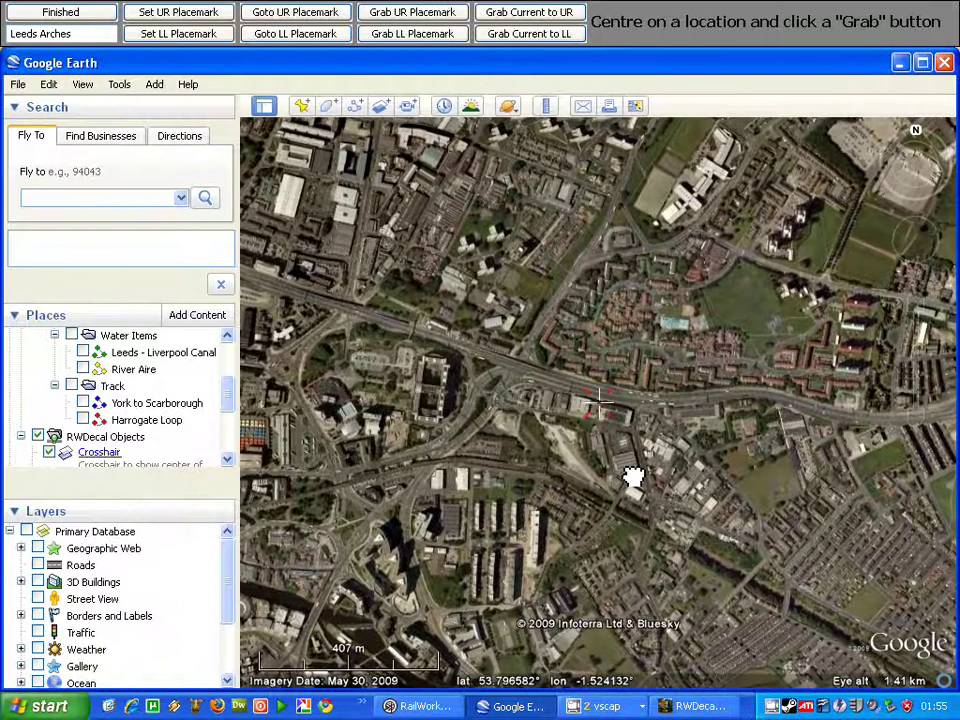
left_click(186, 14)
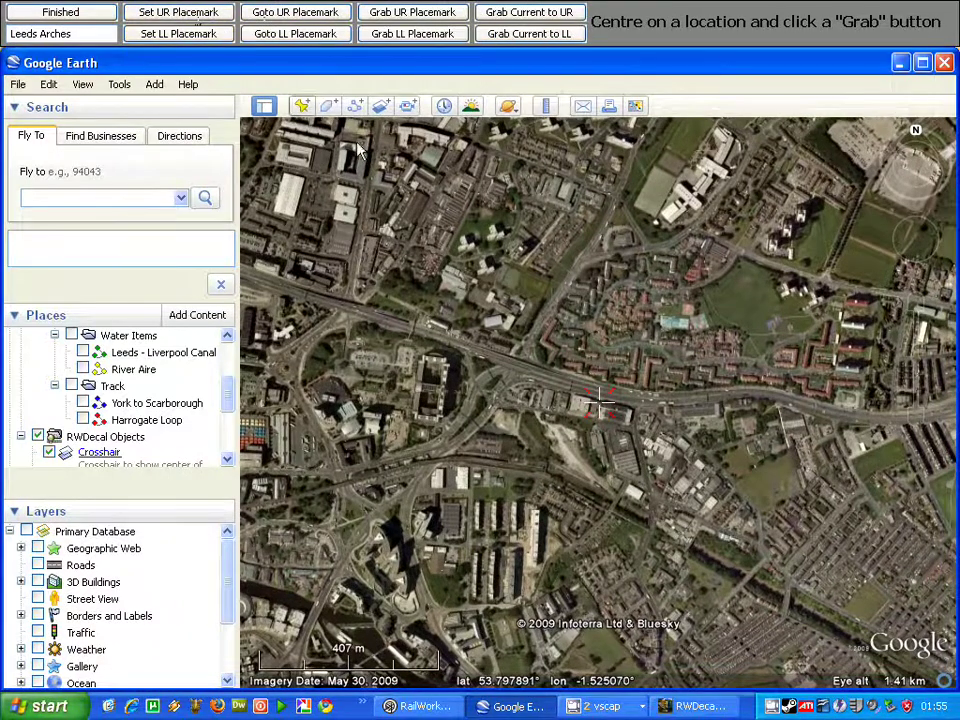
left_click_drag(482, 358, 686, 318)
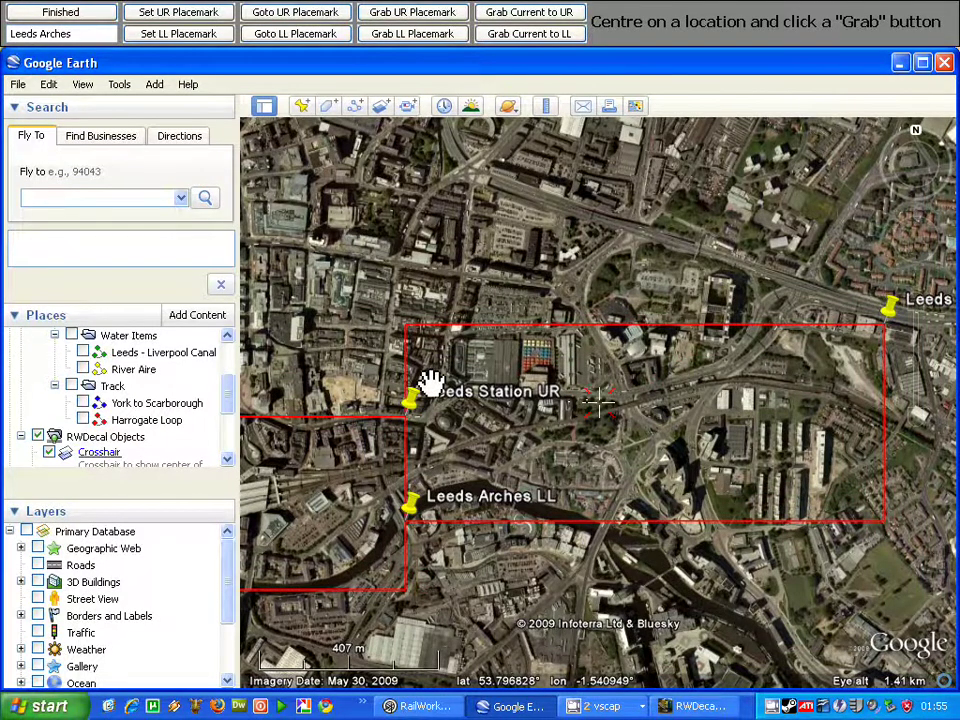
left_click_drag(484, 429, 700, 316)
scroll(700, 316, "down", 2)
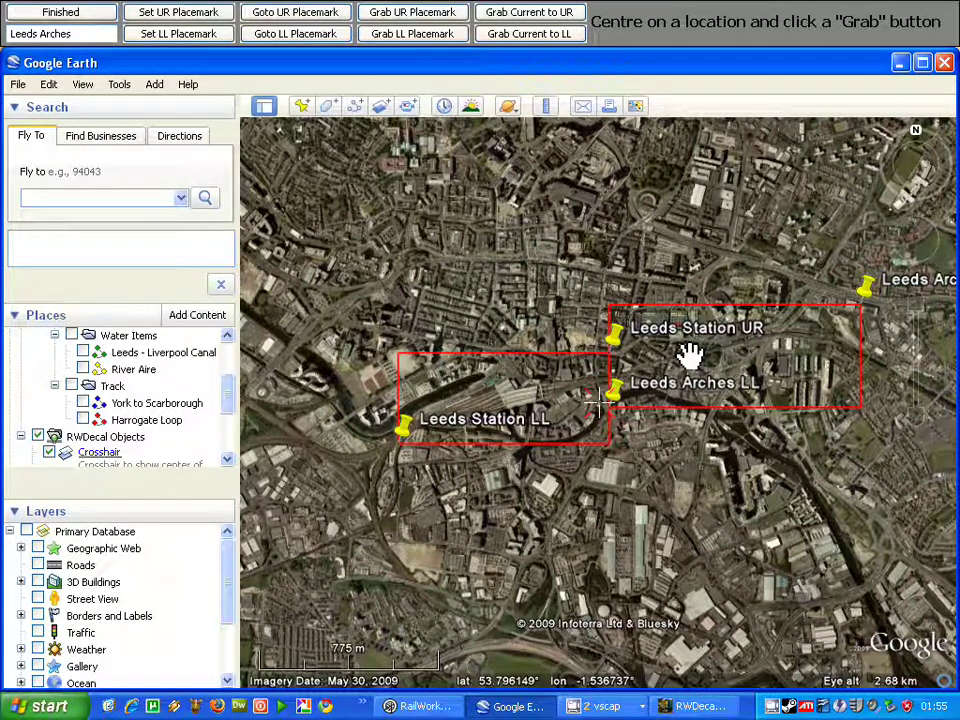
left_click_drag(624, 420, 561, 347)
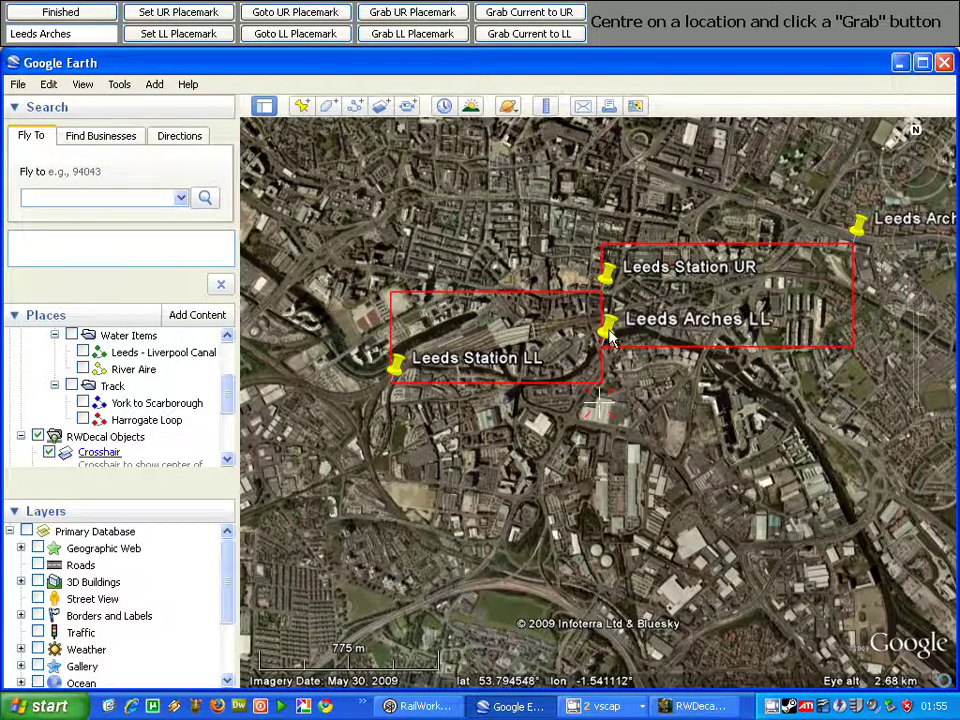
- Fly in to the Leeds Arches LL placemark, close its balloon, and switch between RWDecal and Google Earth
double_click(609, 334)
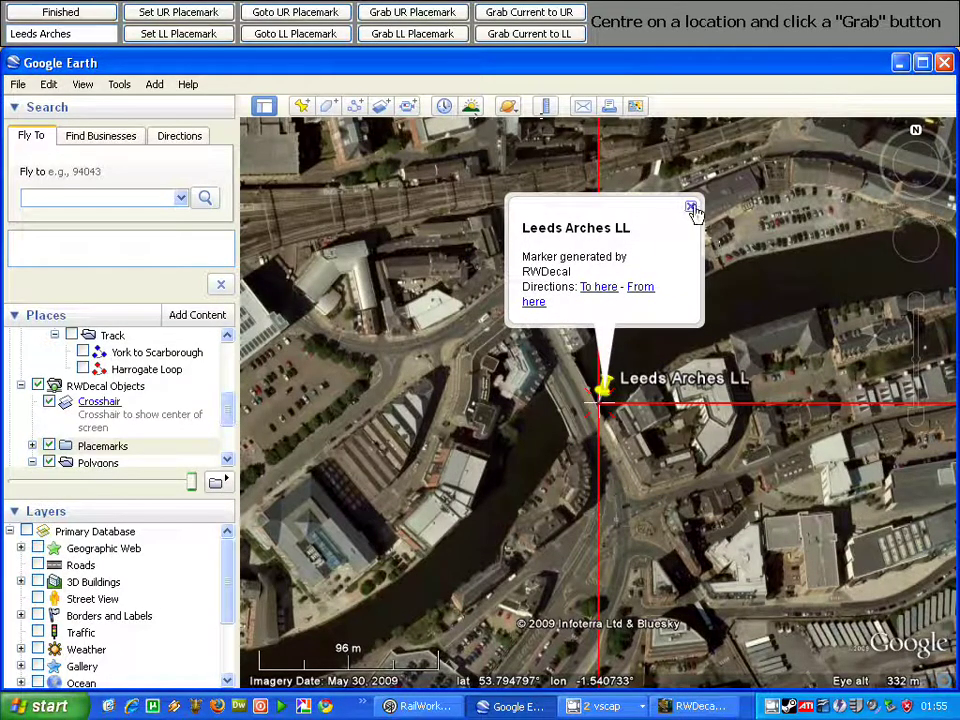
left_click(691, 206)
left_click(688, 707)
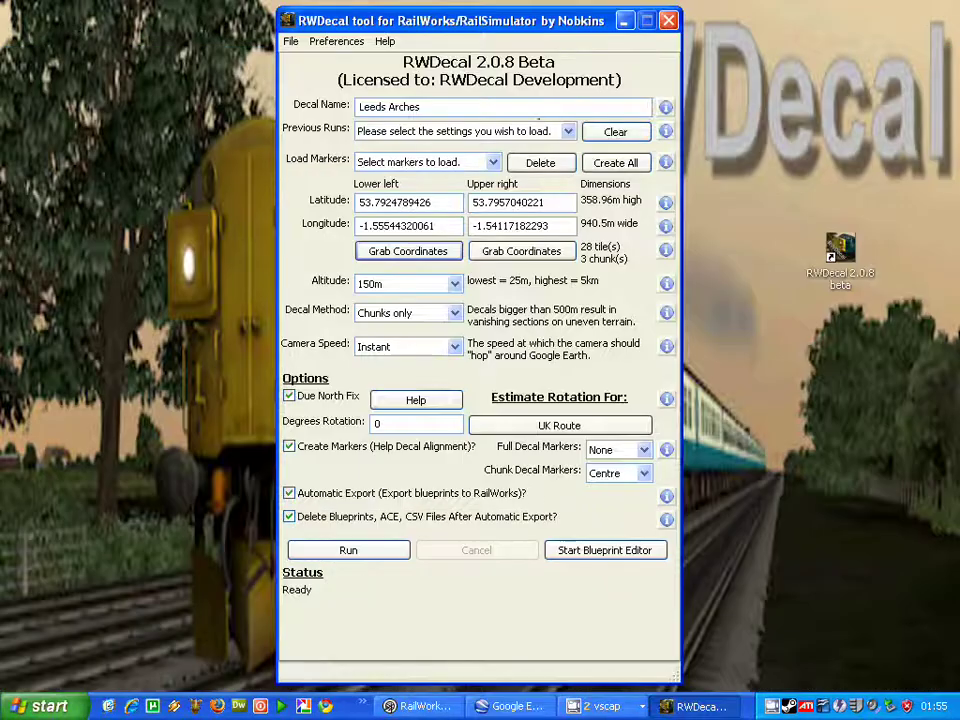
left_click(525, 707)
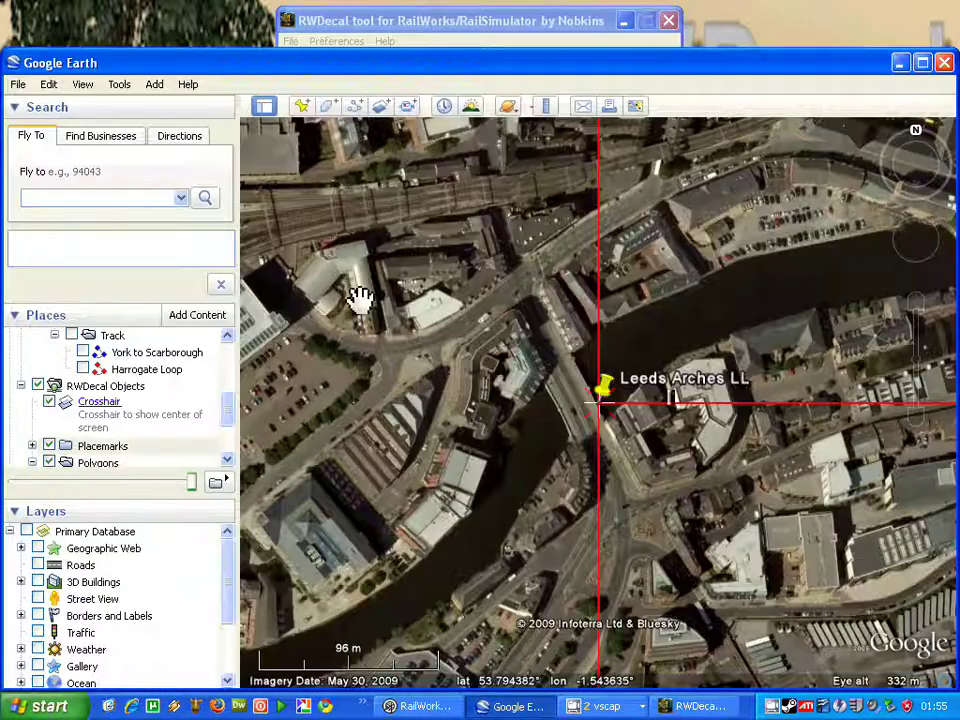
right_click(447, 261)
left_click(119, 84)
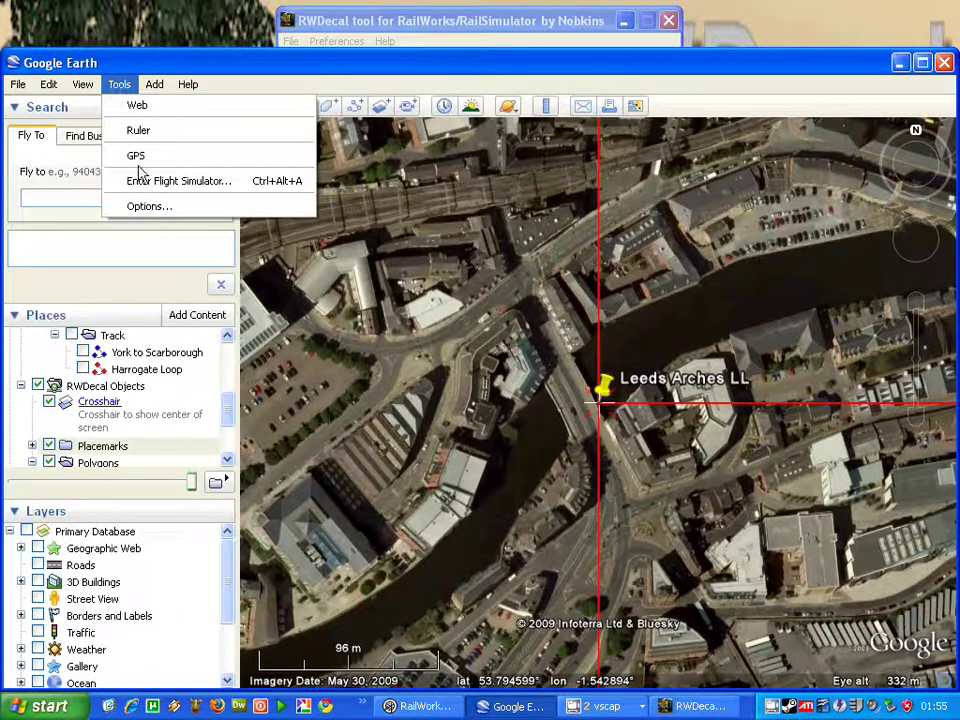
- Open Google Earth's Options at the Navigation settings, showing a Fly-To speed of 4.0460
left_click(143, 207)
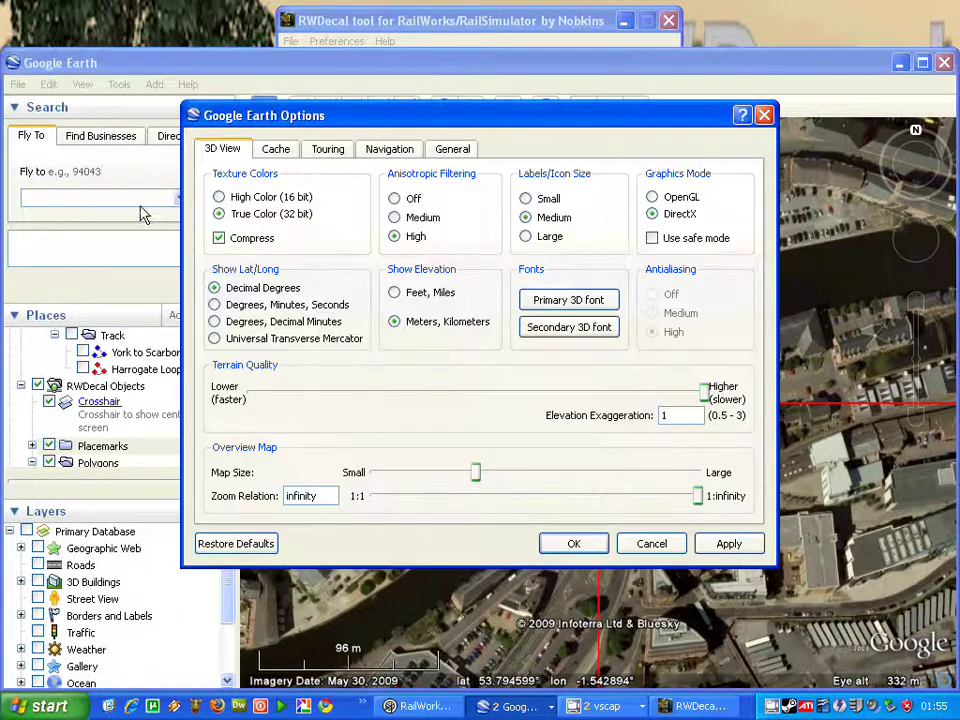
left_click(398, 157)
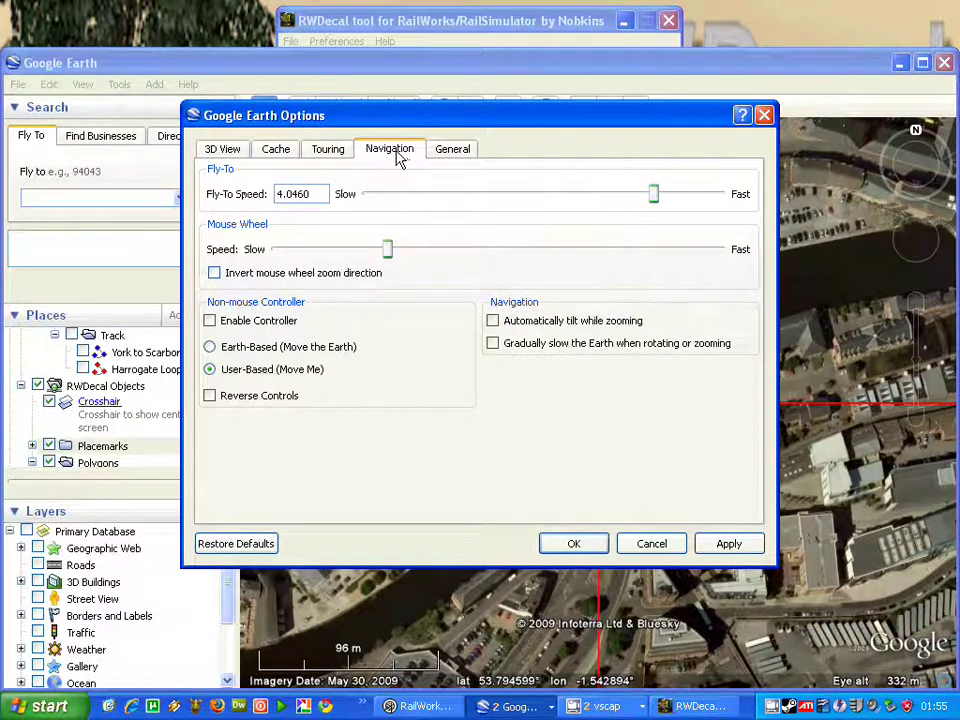